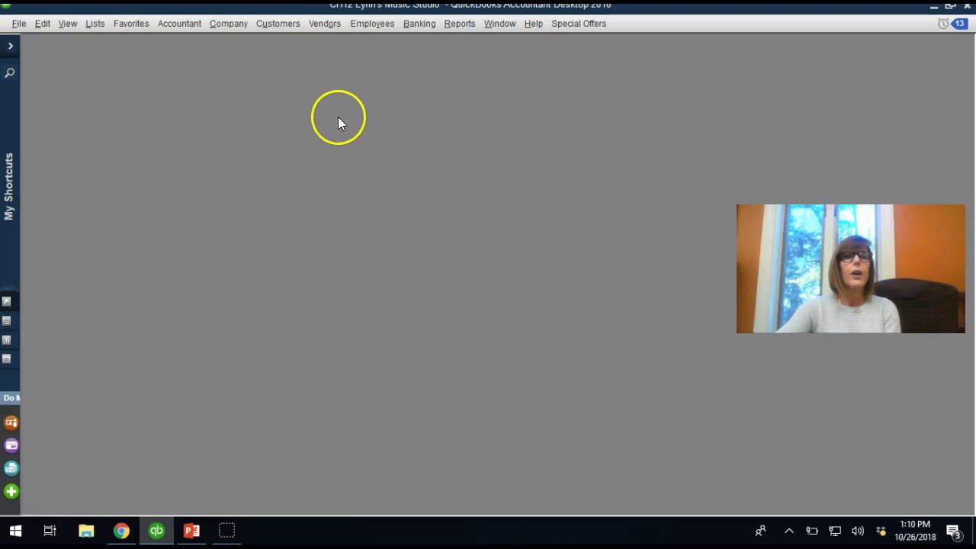
Step: Open the Vendor Center and bring up the additional information of the Computer Town vendor record for editing
{"action": "left_click", "coordinate": [326, 26]}
{"action": "left_click", "coordinate": [328, 40]}
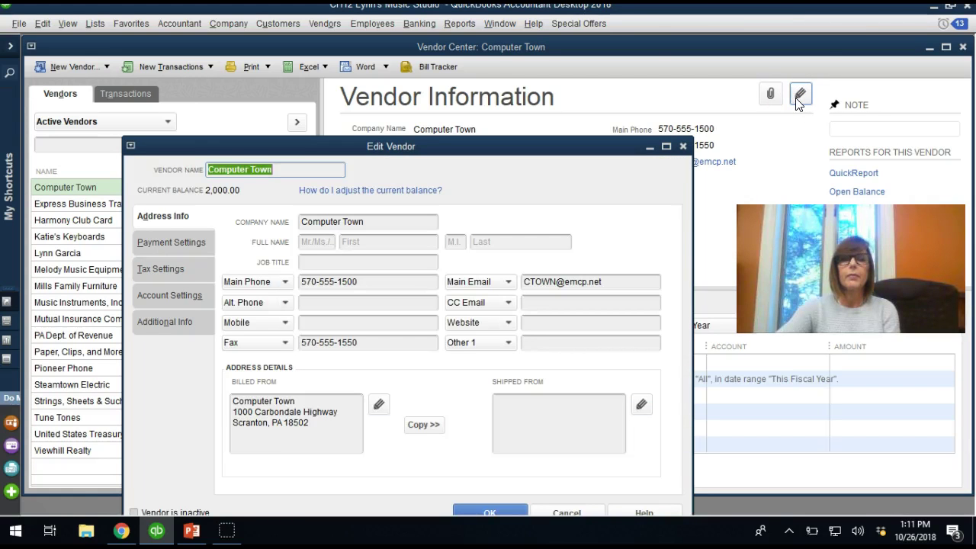
{"action": "left_click", "coordinate": [169, 324]}
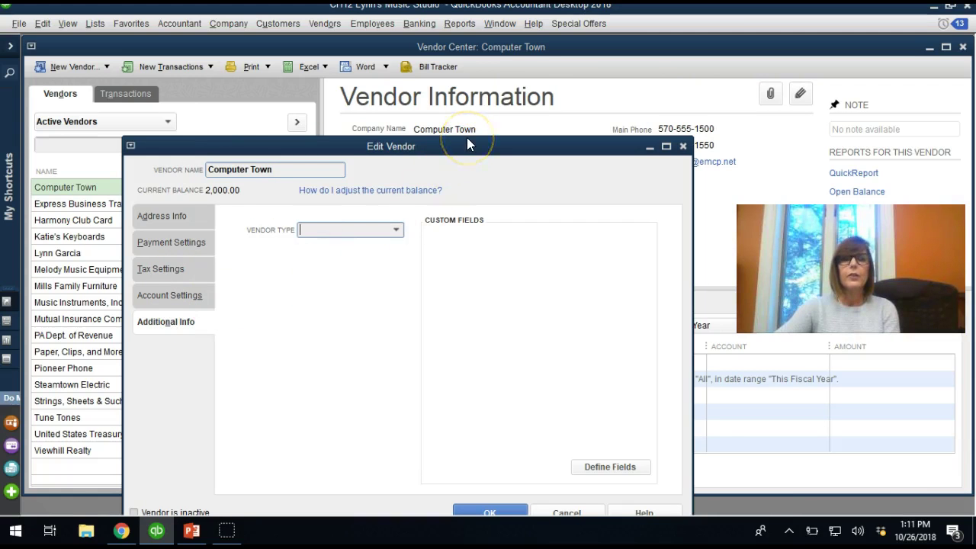
{"action": "left_click_drag", "start_coordinate": [468, 144], "coordinate": [469, 139]}
{"action": "left_click_drag", "start_coordinate": [486, 87], "coordinate": [509, 79]}
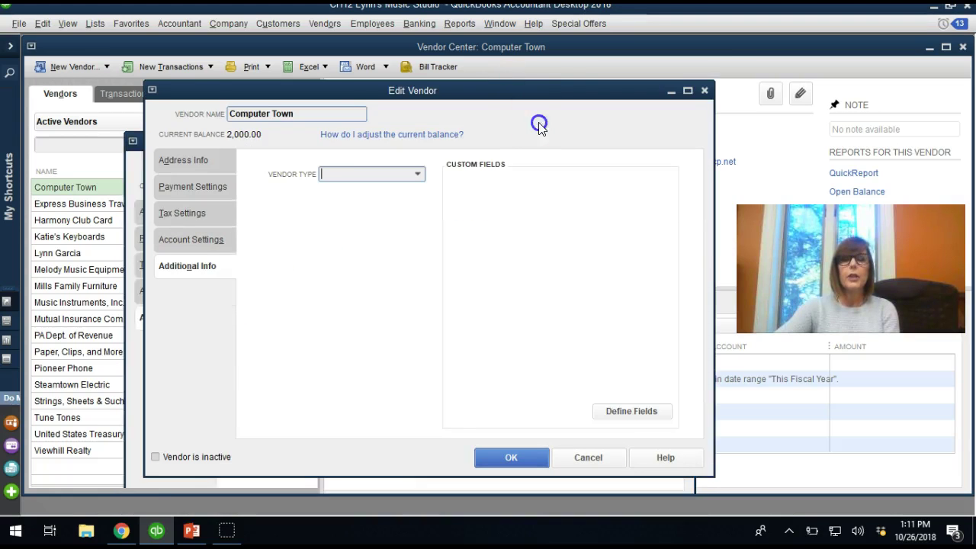
Step: Define a custom field labelled Blue Team that is used for both customers and vendors
{"action": "left_click", "coordinate": [632, 402]}
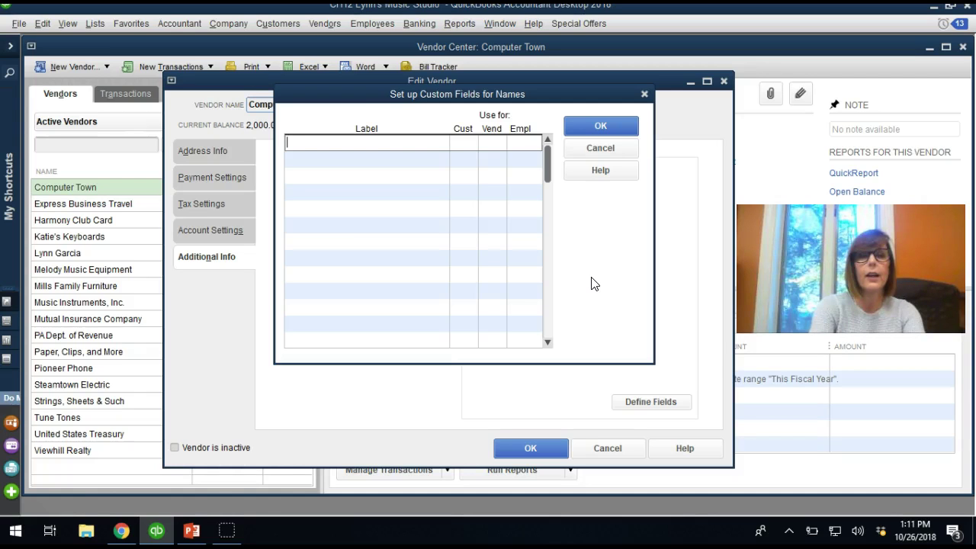
{"action": "type", "text": "Blue "}
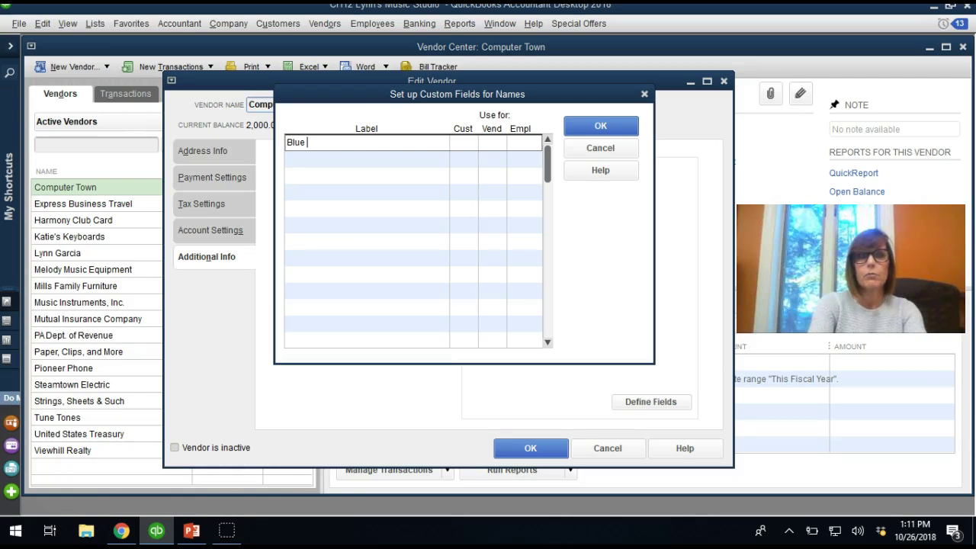
{"action": "type", "text": "Team"}
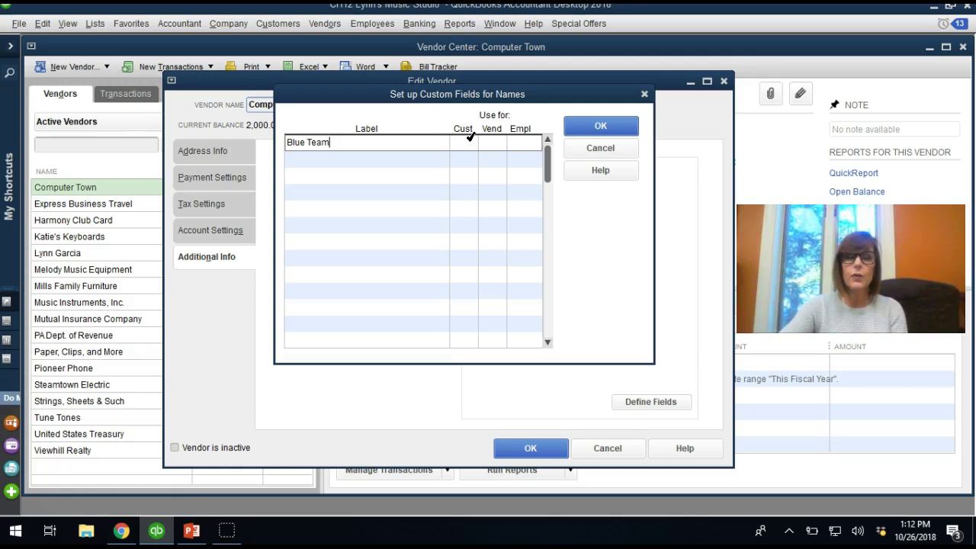
{"action": "left_click", "coordinate": [495, 145]}
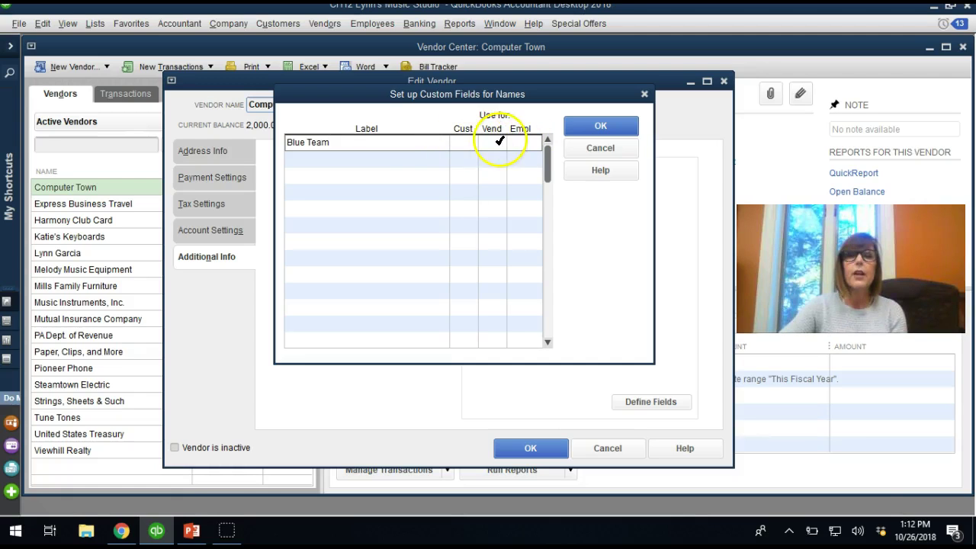
{"action": "left_click", "coordinate": [464, 142]}
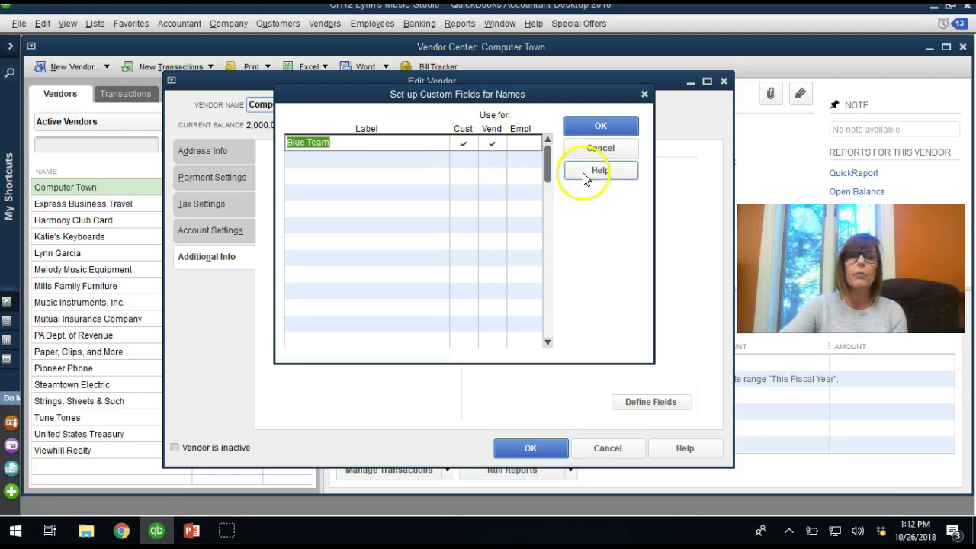
{"action": "left_click", "coordinate": [586, 122]}
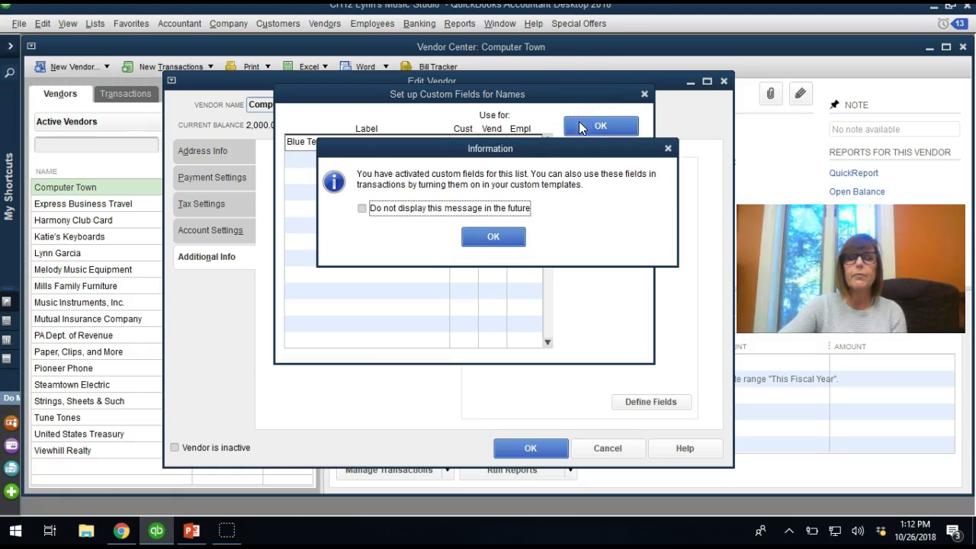
{"action": "left_click", "coordinate": [497, 240]}
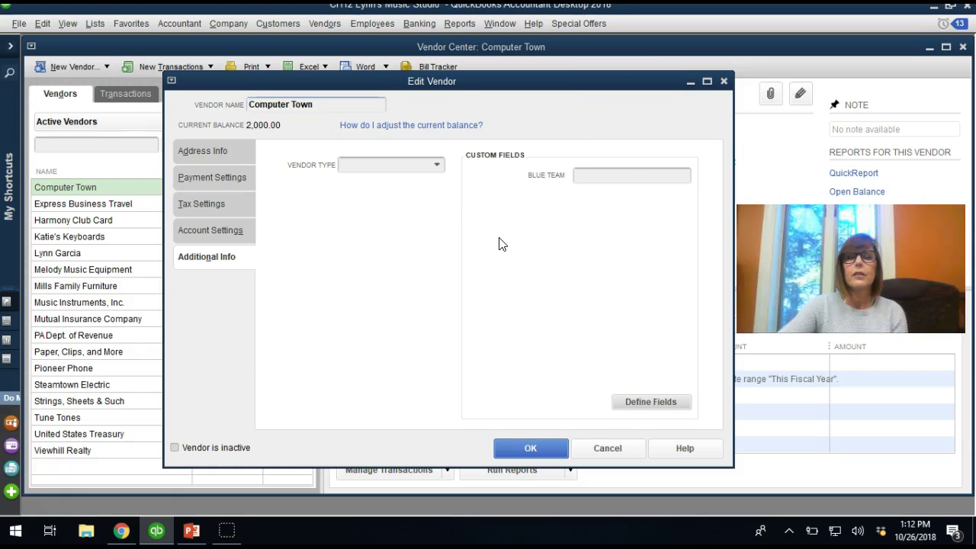
Step: Set Computer Town's Blue Team custom field to Yes and save the vendor record
{"action": "left_click", "coordinate": [605, 176]}
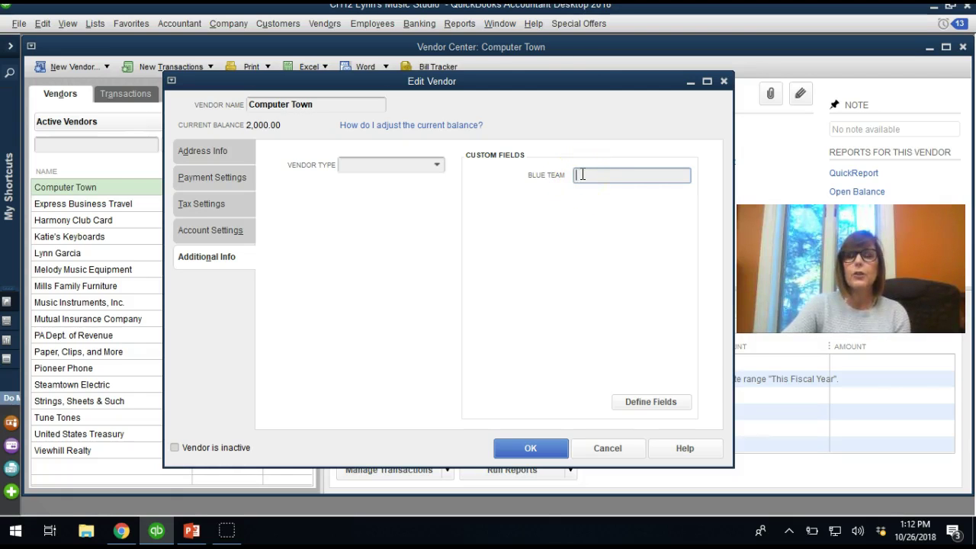
{"action": "type", "text": "Yes"}
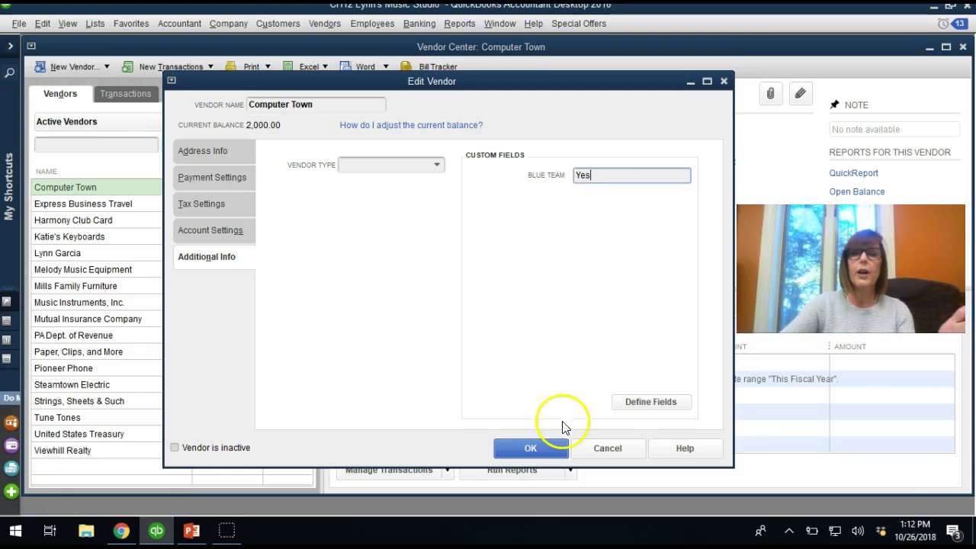
{"action": "left_click", "coordinate": [551, 448]}
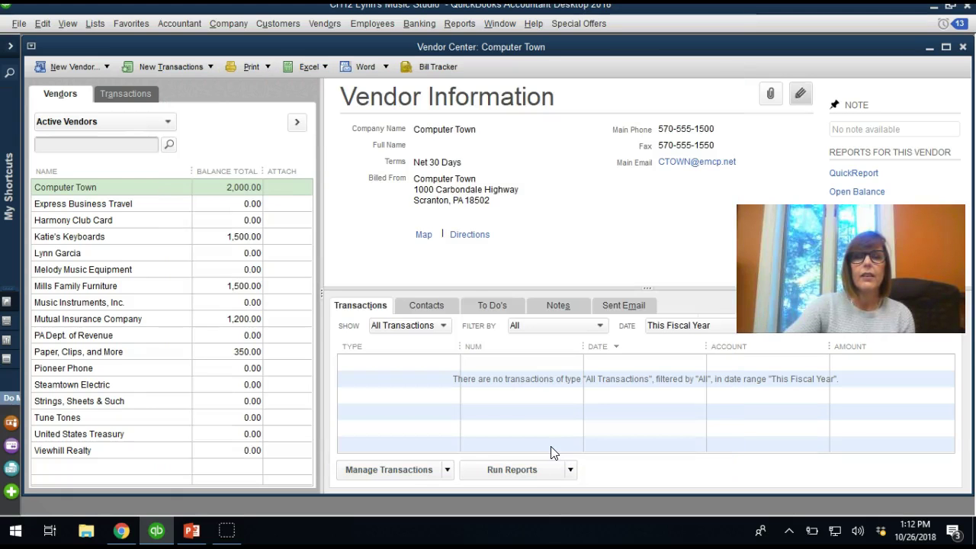
Step: Filter the vendor list with a custom filter that searches the custom fields for "yes"
{"action": "left_click", "coordinate": [168, 123]}
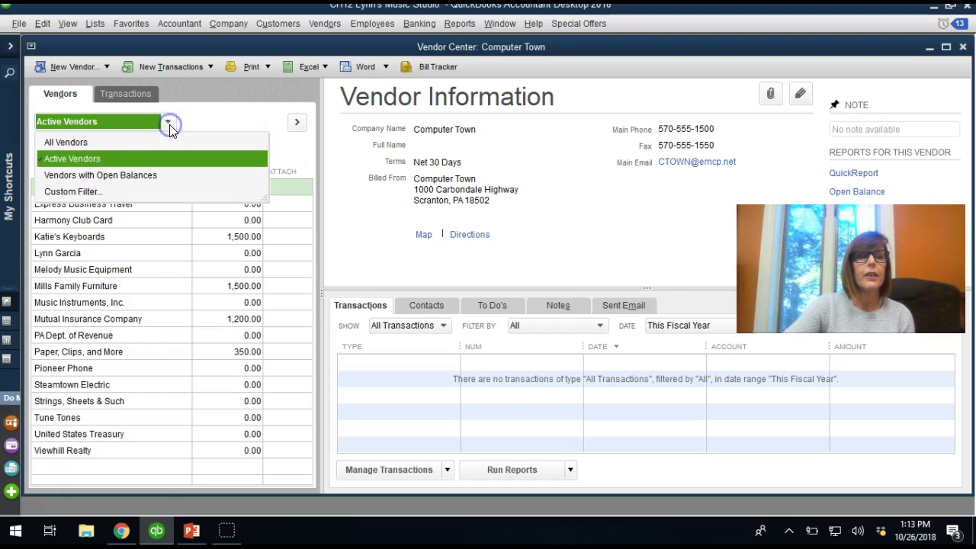
{"action": "left_click", "coordinate": [96, 191]}
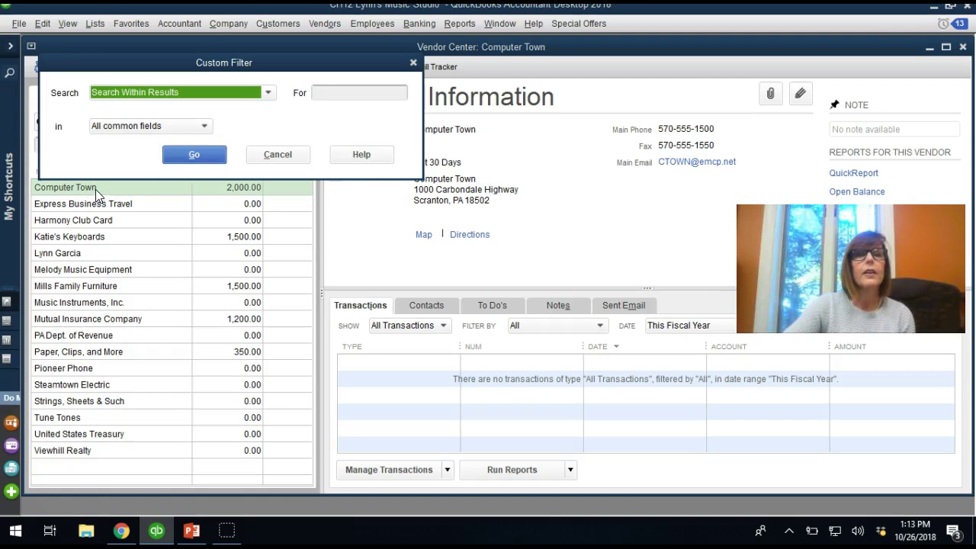
{"action": "left_click", "coordinate": [204, 126]}
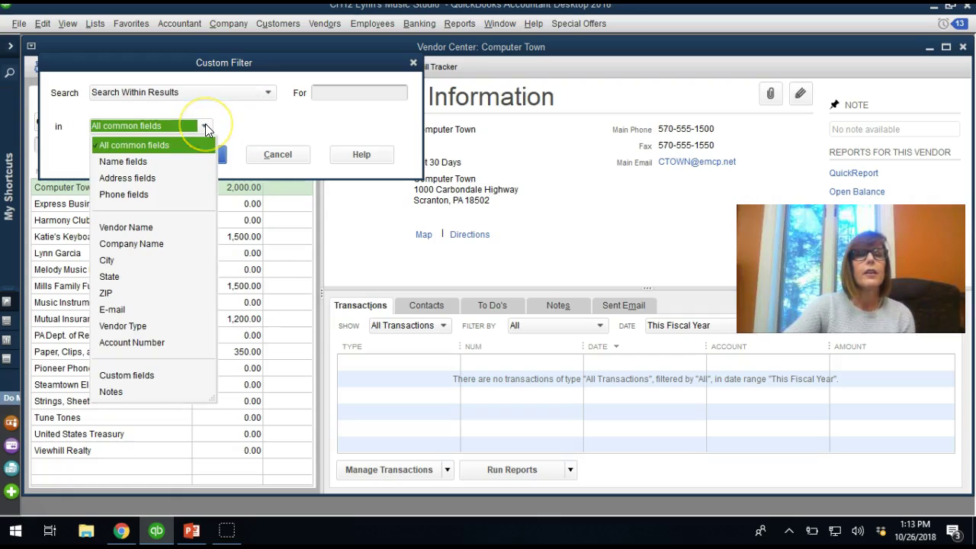
{"action": "left_click", "coordinate": [135, 376]}
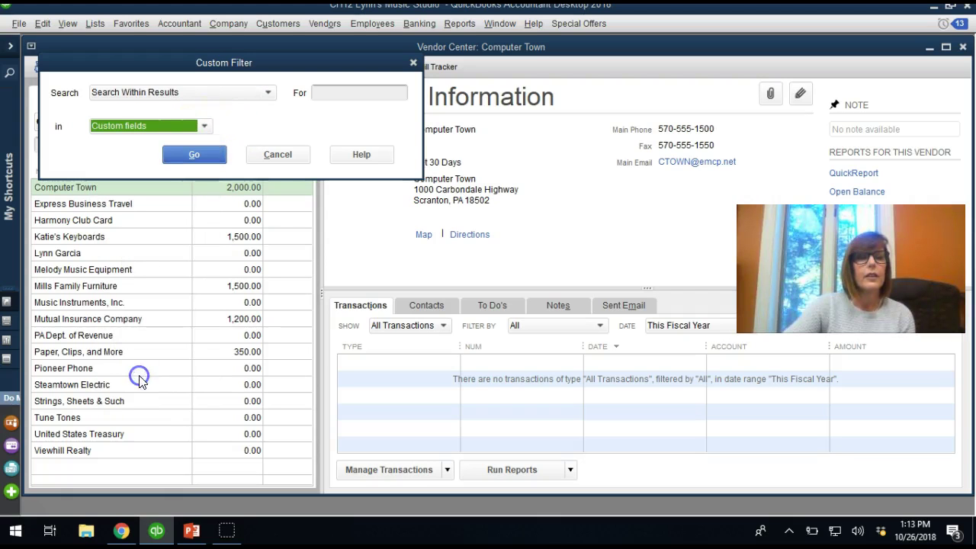
{"action": "left_click", "coordinate": [331, 92]}
{"action": "type", "text": "yes"}
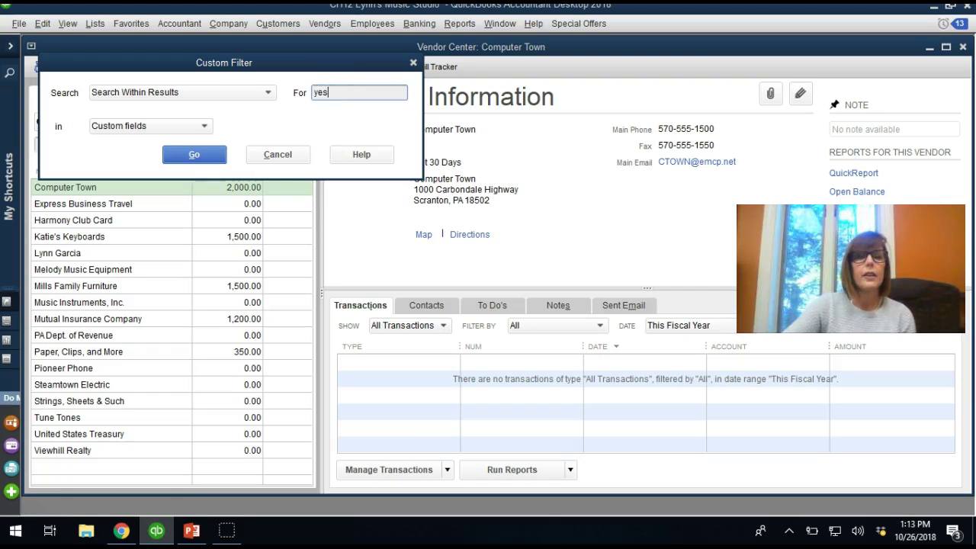
{"action": "left_click", "coordinate": [194, 154]}
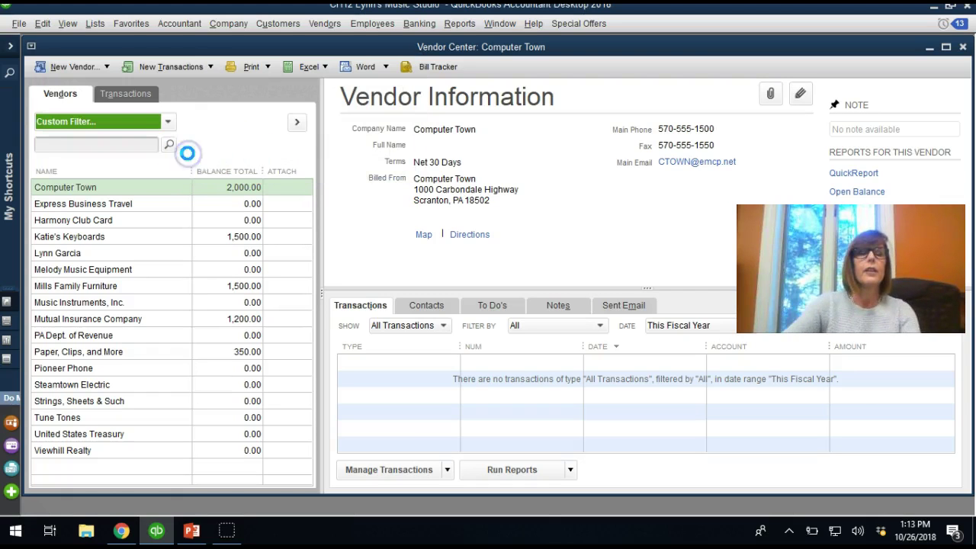
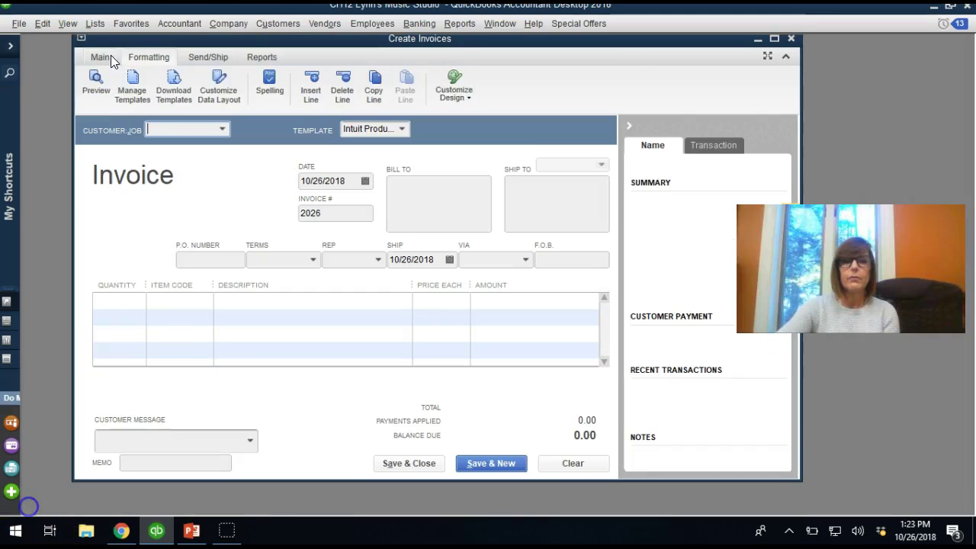
Step: Choose the Intuit Product Invoice template for the new invoice
{"action": "left_click", "coordinate": [109, 57]}
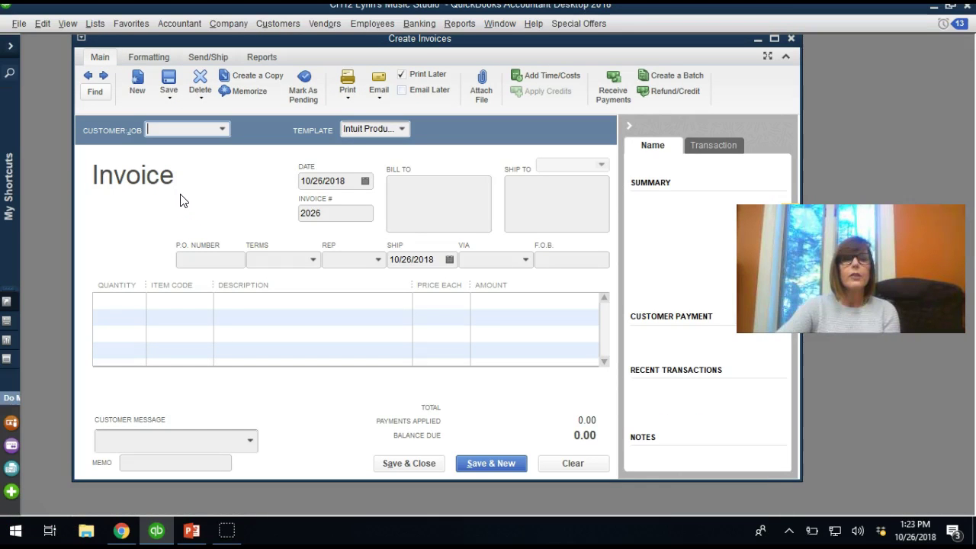
{"action": "left_click", "coordinate": [402, 129]}
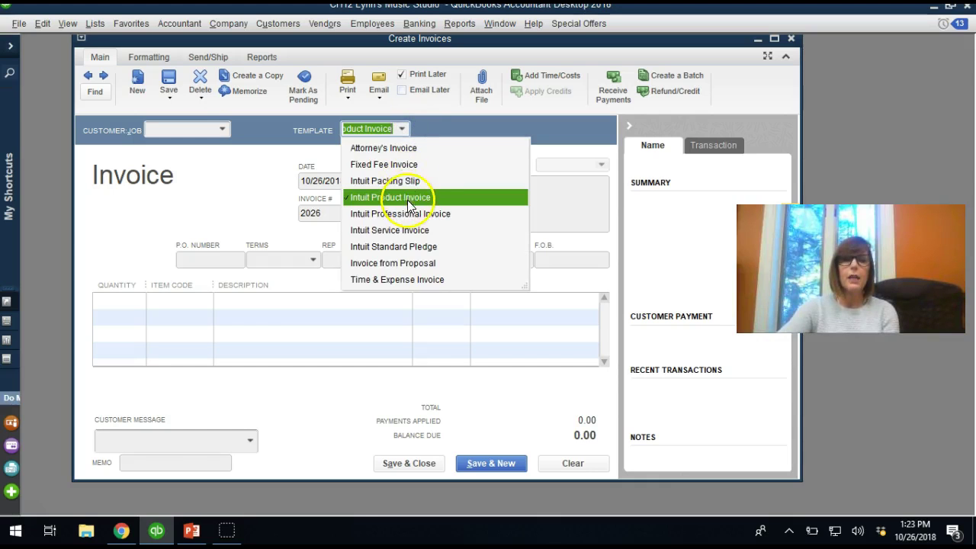
{"action": "left_click", "coordinate": [409, 200]}
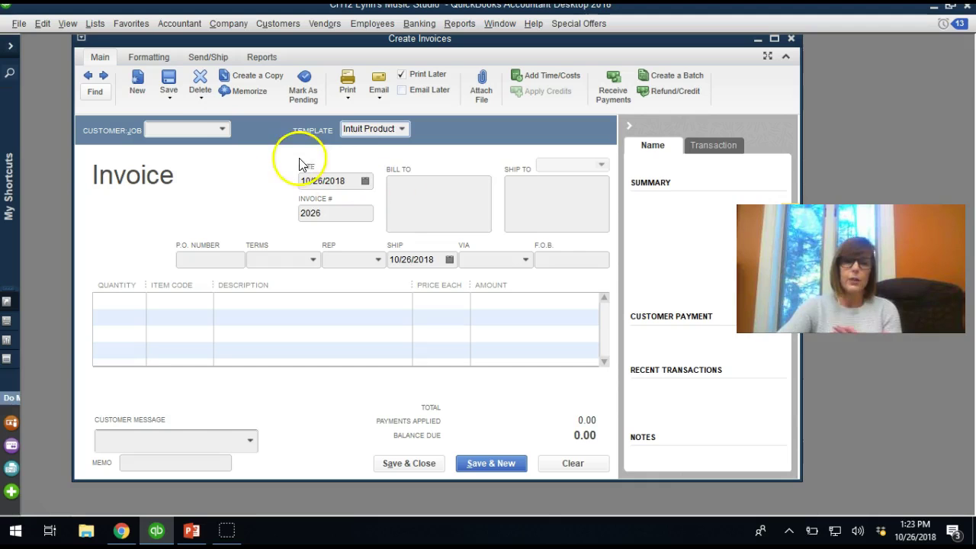
Step: Make a copy of the Intuit Product Invoice template in the template manager
{"action": "left_click", "coordinate": [145, 52]}
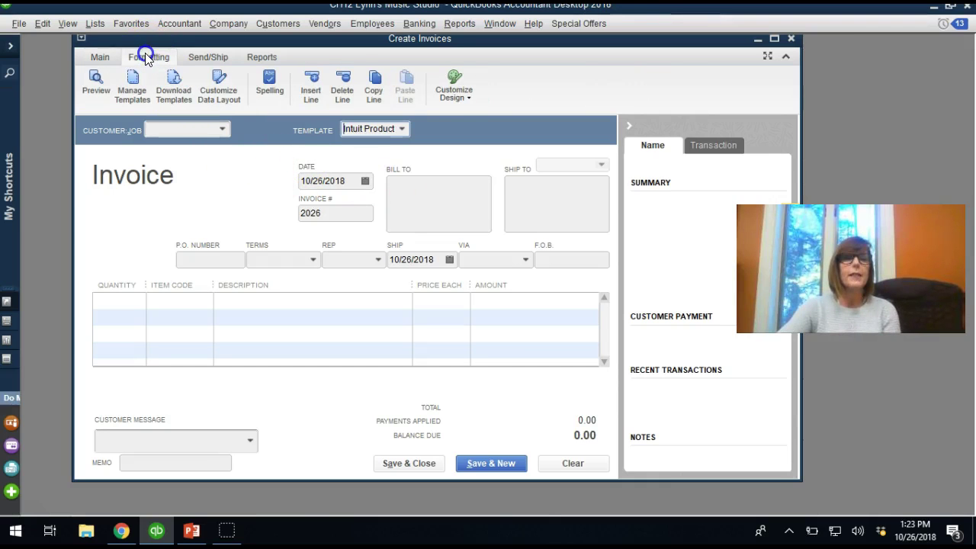
{"action": "left_click", "coordinate": [122, 92]}
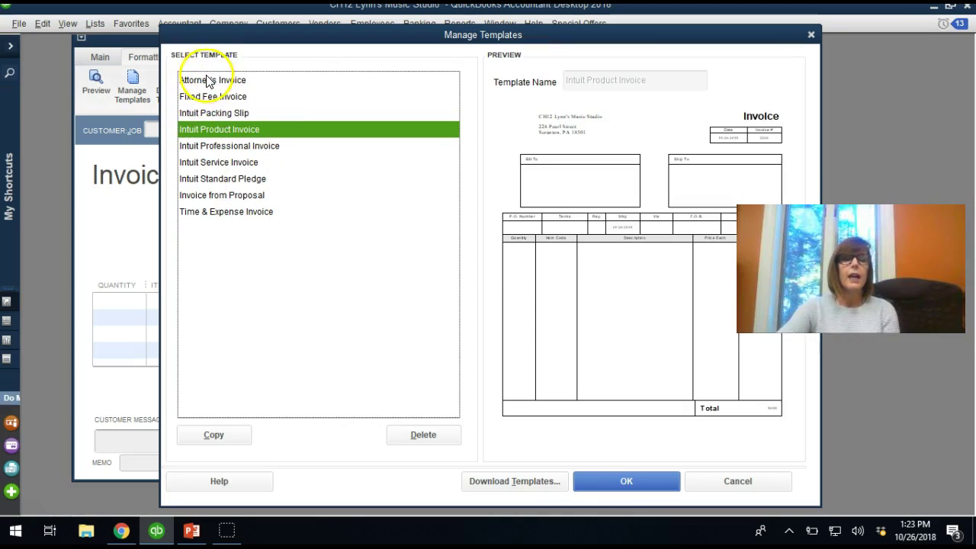
{"action": "left_click", "coordinate": [224, 434]}
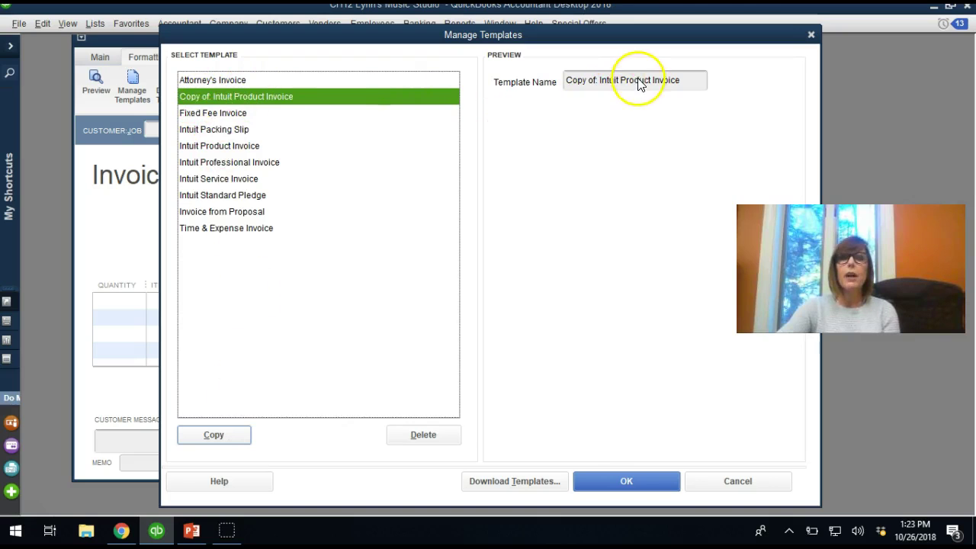
Step: Rename the template copy to the owner's first name in possessive form followed by "Product Invoice" and open its basic customization
{"action": "left_click", "coordinate": [691, 81]}
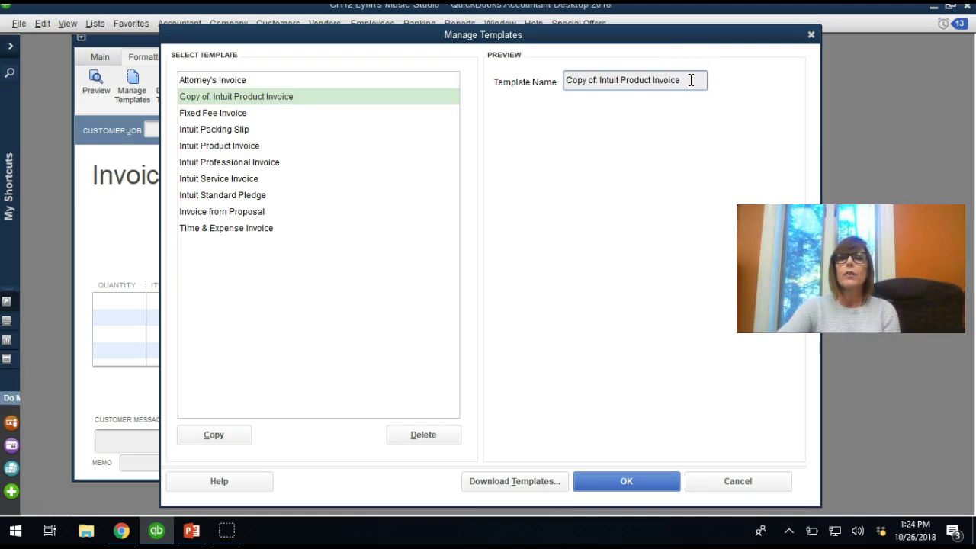
{"action": "left_click", "coordinate": [683, 80]}
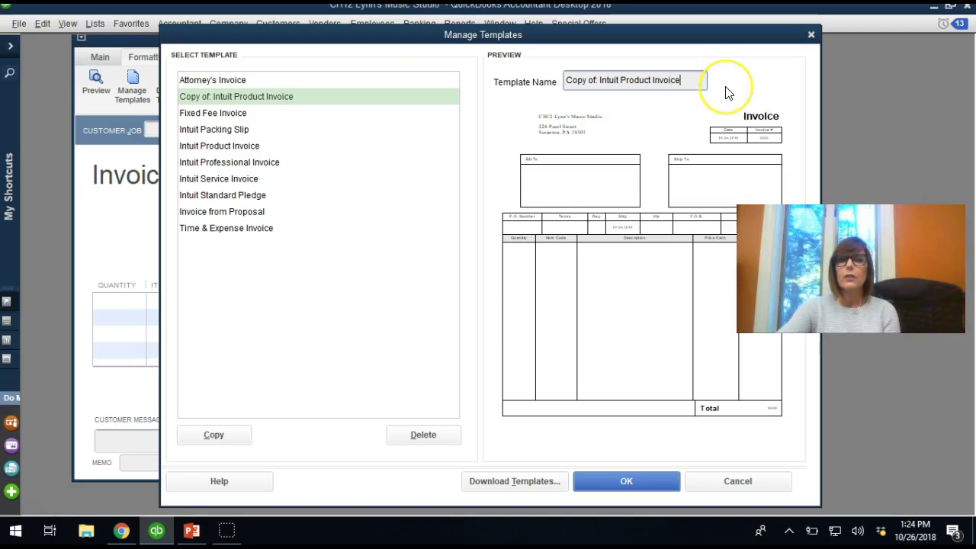
{"action": "key", "text": "BackSpace"}
{"action": "key", "text": "BackSpace"}
{"action": "key", "text": "BackSpace"}
{"action": "key", "text": "BackSpace"}
{"action": "key", "text": "BackSpace"}
{"action": "key", "text": "BackSpace"}
{"action": "key", "text": "BackSpace"}
{"action": "key", "text": "BackSpace"}
{"action": "key", "text": "BackSpace"}
{"action": "key", "text": "BackSpace"}
{"action": "key", "text": "BackSpace"}
{"action": "key", "text": "BackSpace"}
{"action": "key", "text": "BackSpace"}
{"action": "key", "text": "BackSpace"}
{"action": "key", "text": "BackSpace"}
{"action": "key", "text": "BackSpace"}
{"action": "key", "text": "BackSpace"}
{"action": "key", "text": "BackSpace"}
{"action": "key", "text": "BackSpace"}
{"action": "key", "text": "BackSpace"}
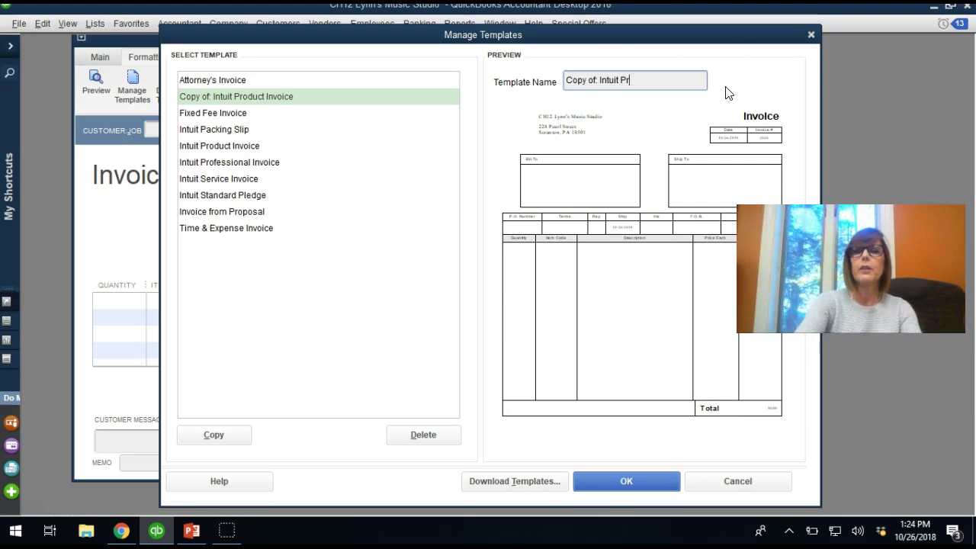
{"action": "type", "text": "Mi"}
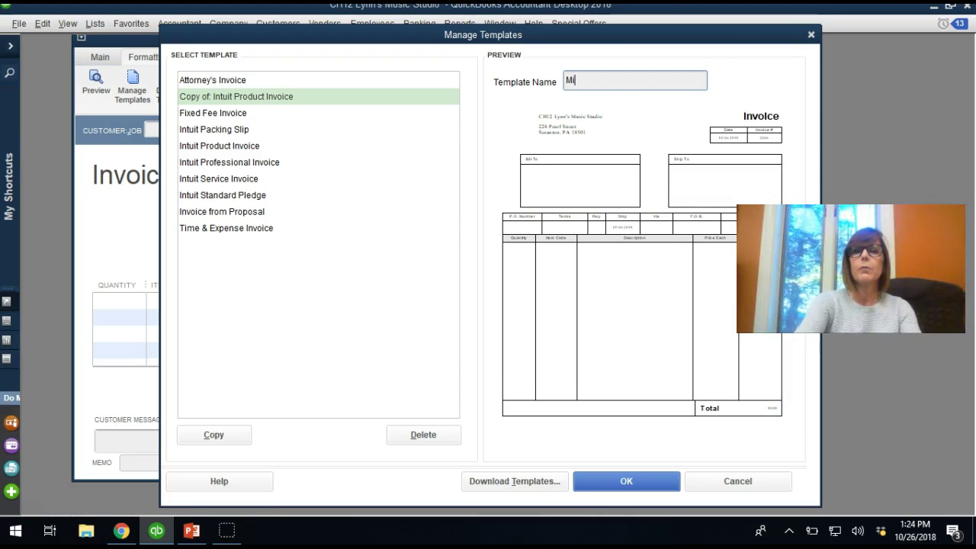
{"action": "type", "text": "chelle's Product Invoice"}
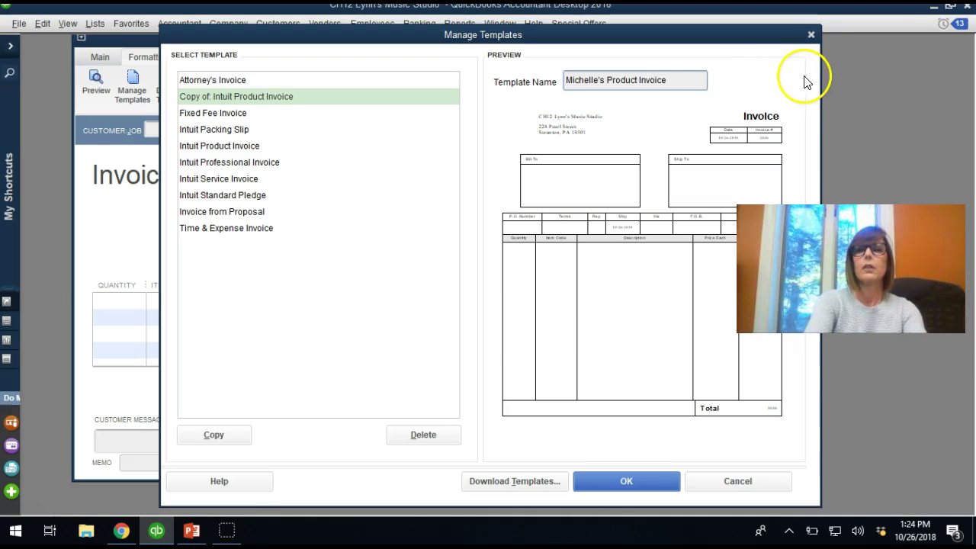
{"action": "left_click", "coordinate": [642, 481]}
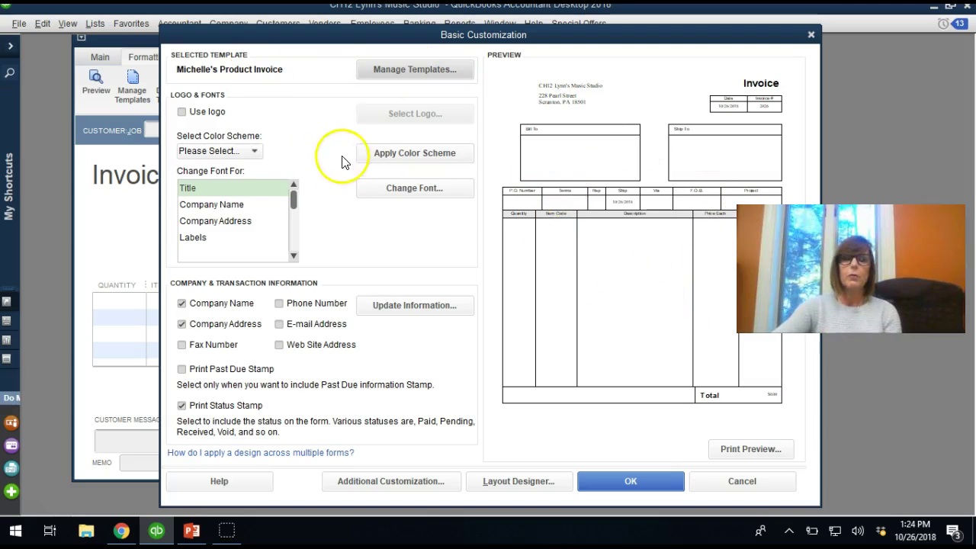
Step: Examine the font customization options for the company name and company address on the invoice template
{"action": "left_click", "coordinate": [227, 205]}
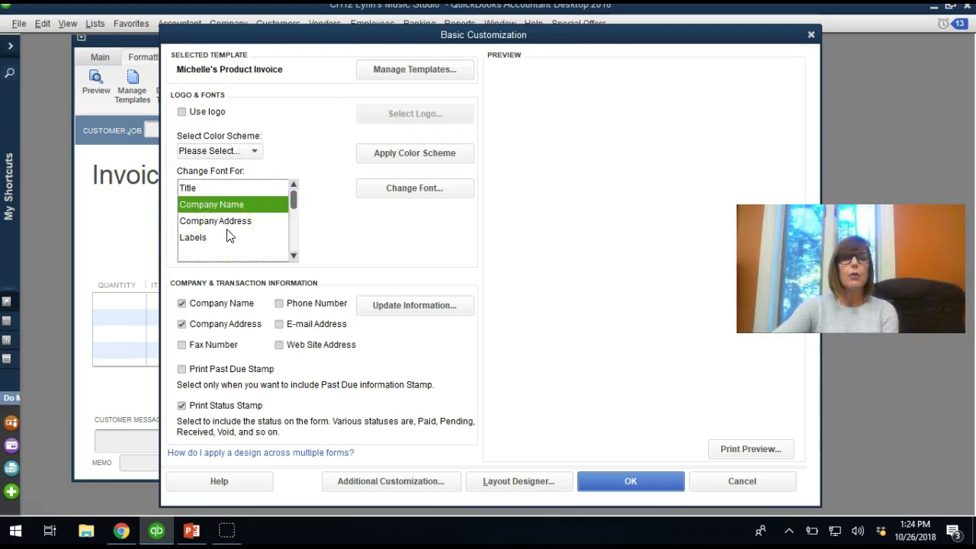
{"action": "left_click", "coordinate": [233, 221]}
{"action": "left_click", "coordinate": [405, 160]}
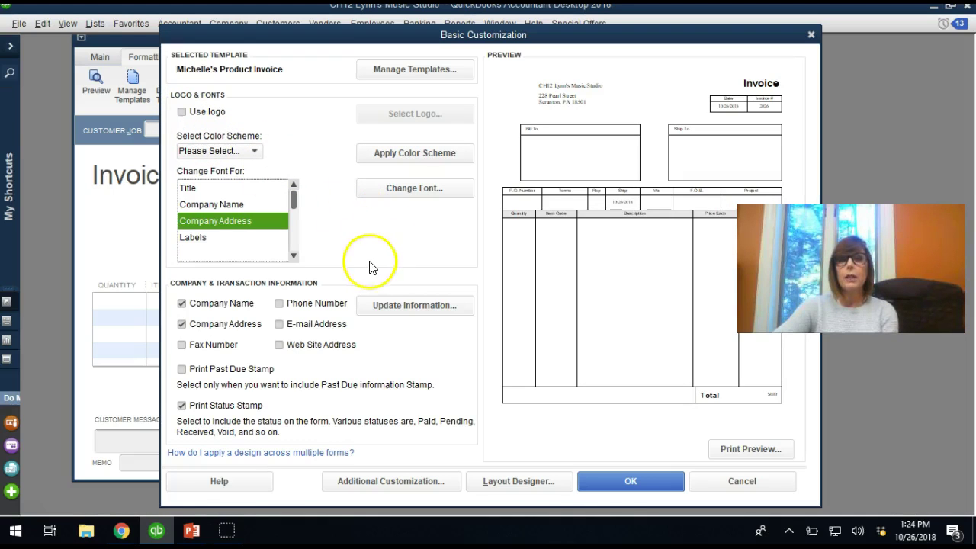
Step: Try including the past due stamp on the invoice template, and switch it off again
{"action": "left_click", "coordinate": [215, 370]}
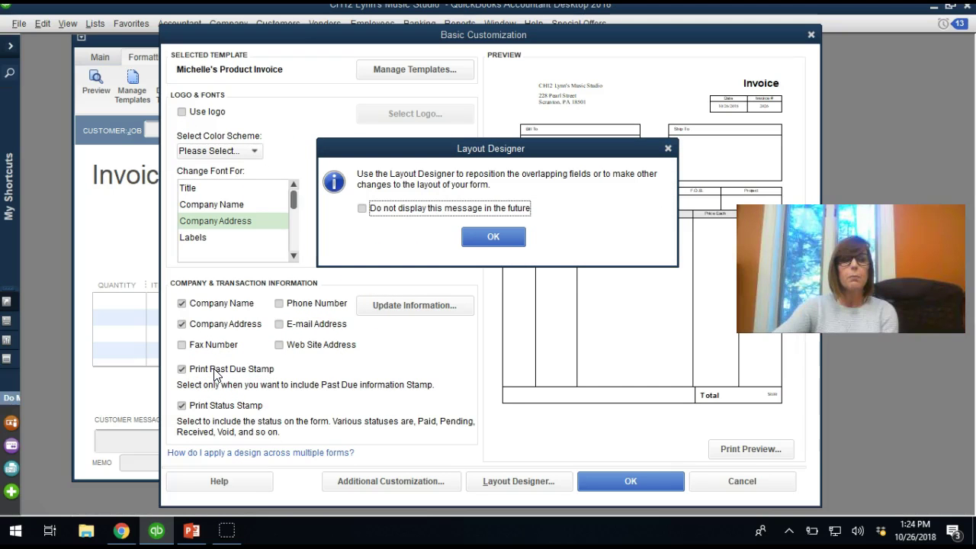
{"action": "left_click", "coordinate": [668, 147]}
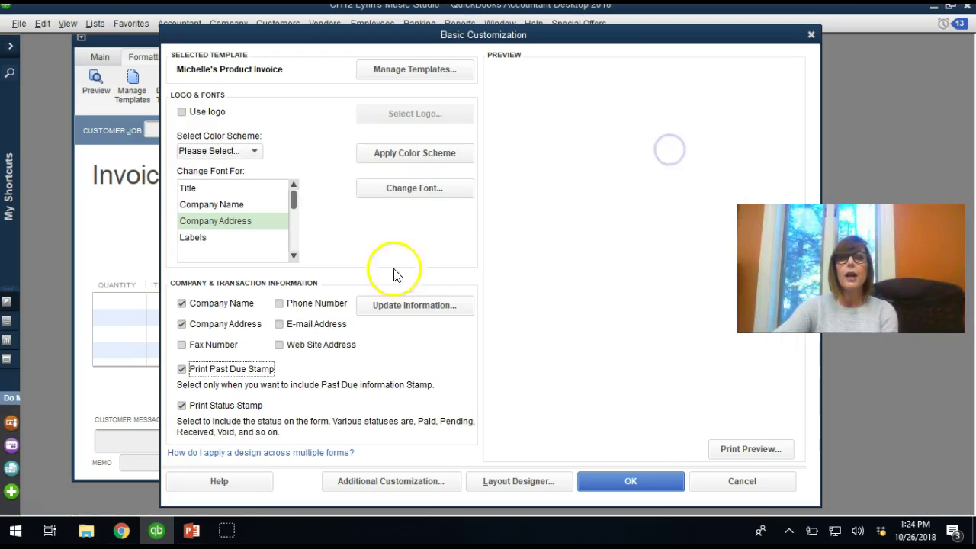
{"action": "left_click", "coordinate": [182, 370]}
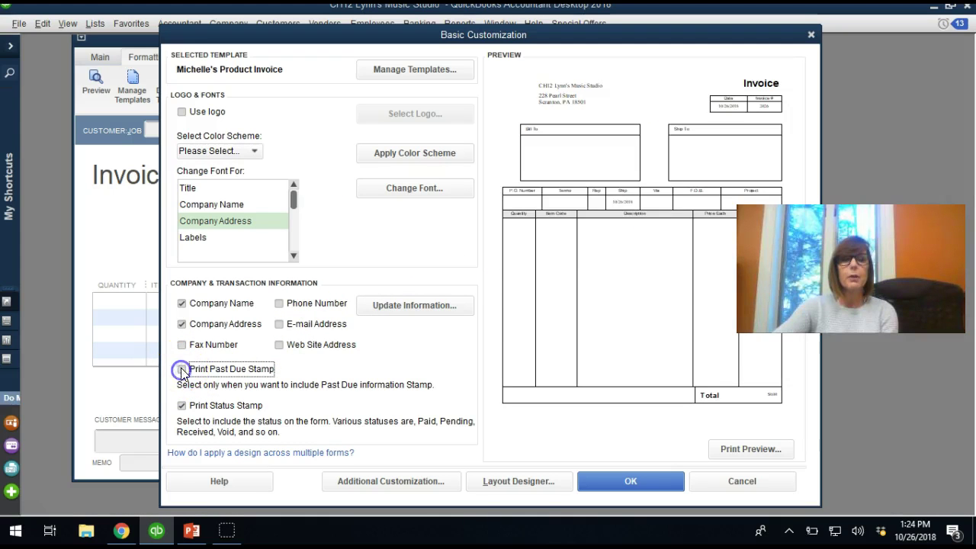
{"action": "left_click", "coordinate": [513, 237]}
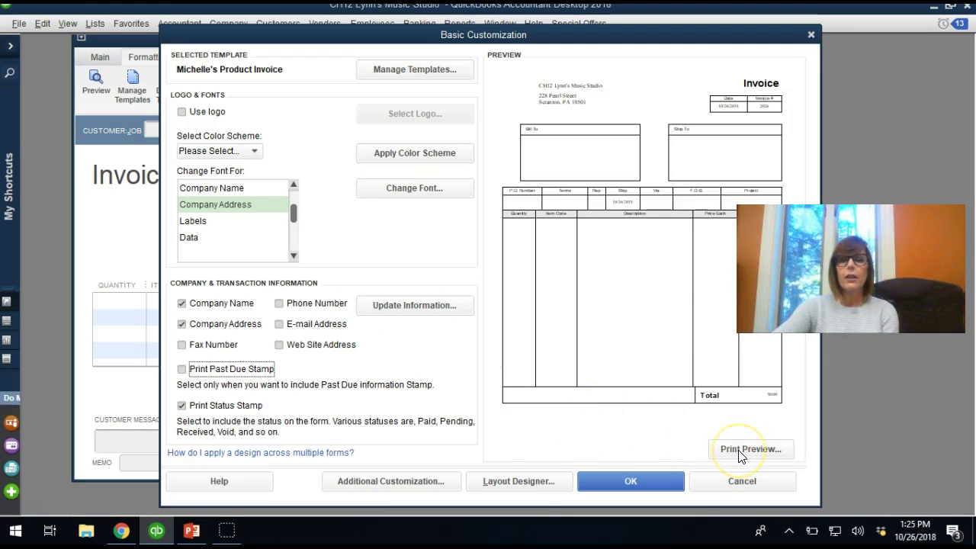
Step: Review the remaining invoice elements whose font can be changed, and close the template's basic customization
{"action": "scroll", "coordinate": [366, 296], "scroll_direction": "down", "scroll_amount": 1}
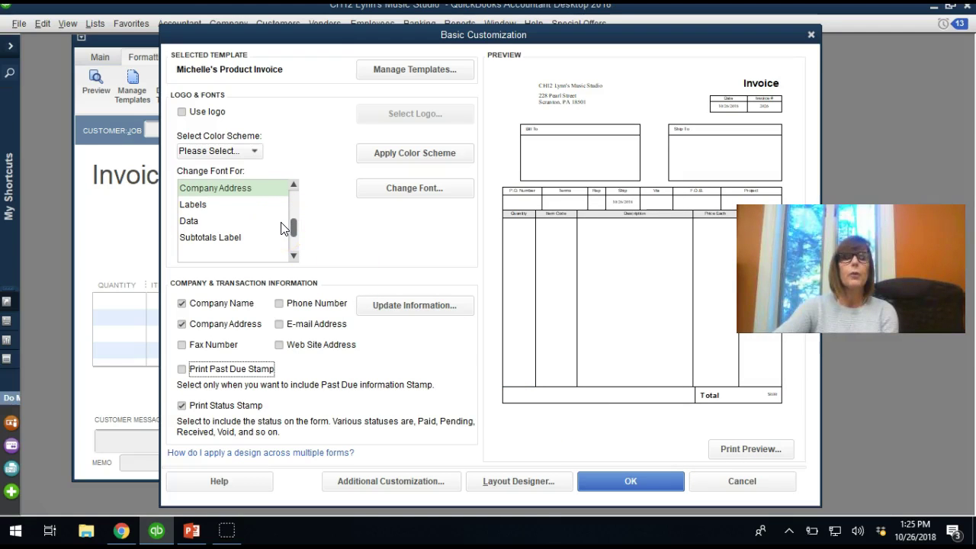
{"action": "scroll", "coordinate": [284, 229], "scroll_direction": "down", "scroll_amount": 1}
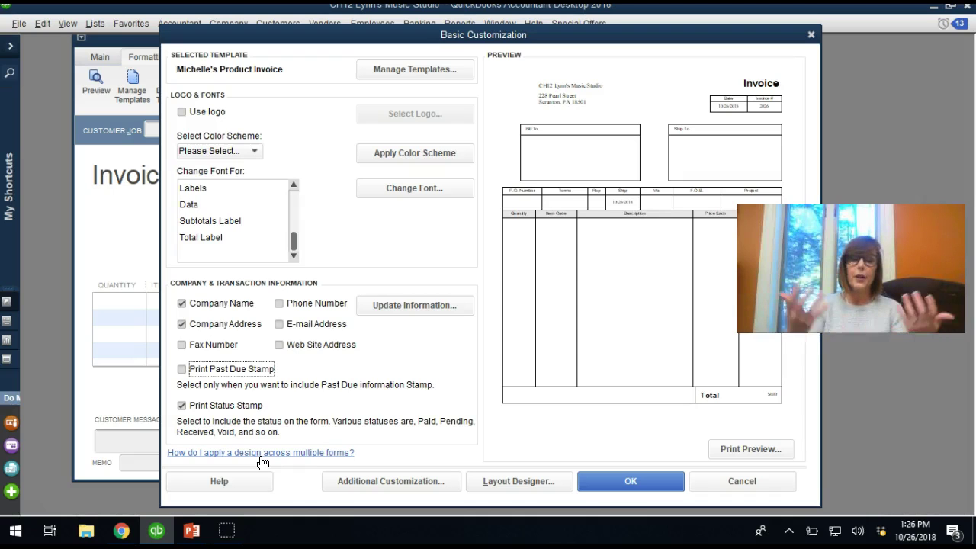
{"action": "left_click", "coordinate": [810, 36]}
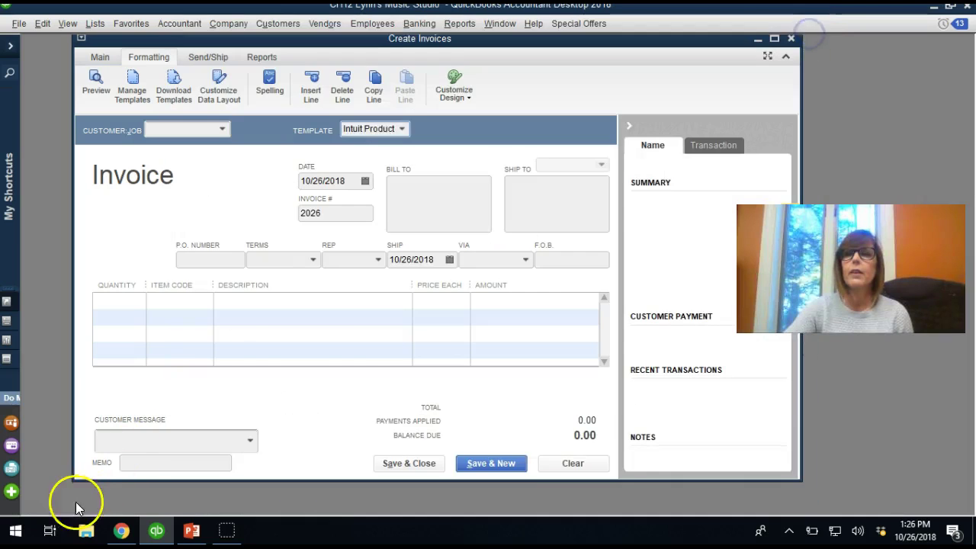